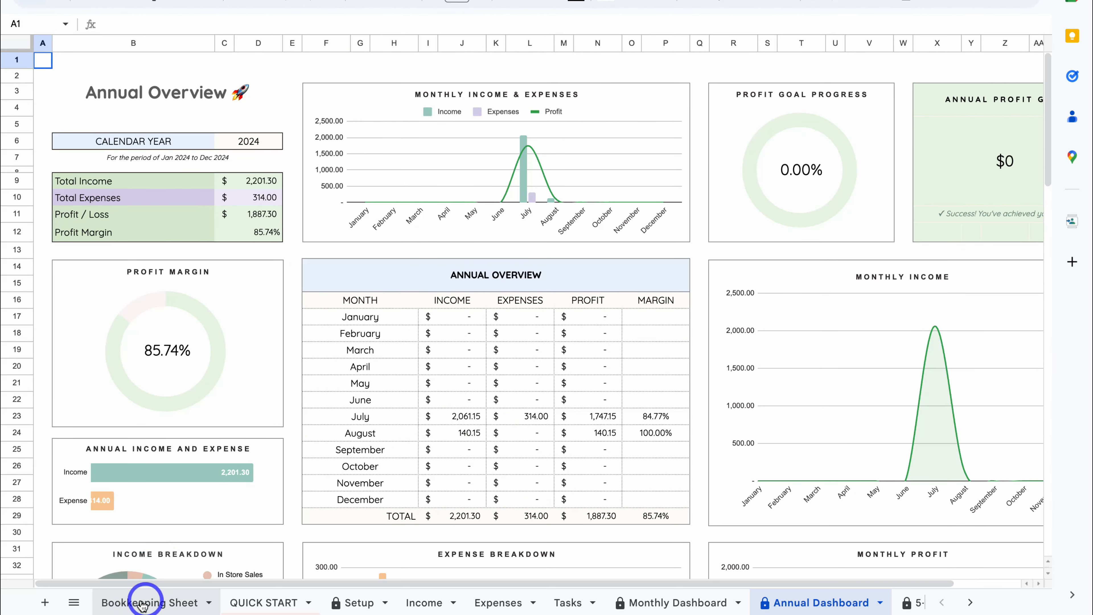
In cell A2 of the Bookkeeping Sheet tab, start an IMPORTRANGE formula with the Sheetify CRM 4.5 spreadsheet's URL as the first argument
left_click(143, 604)
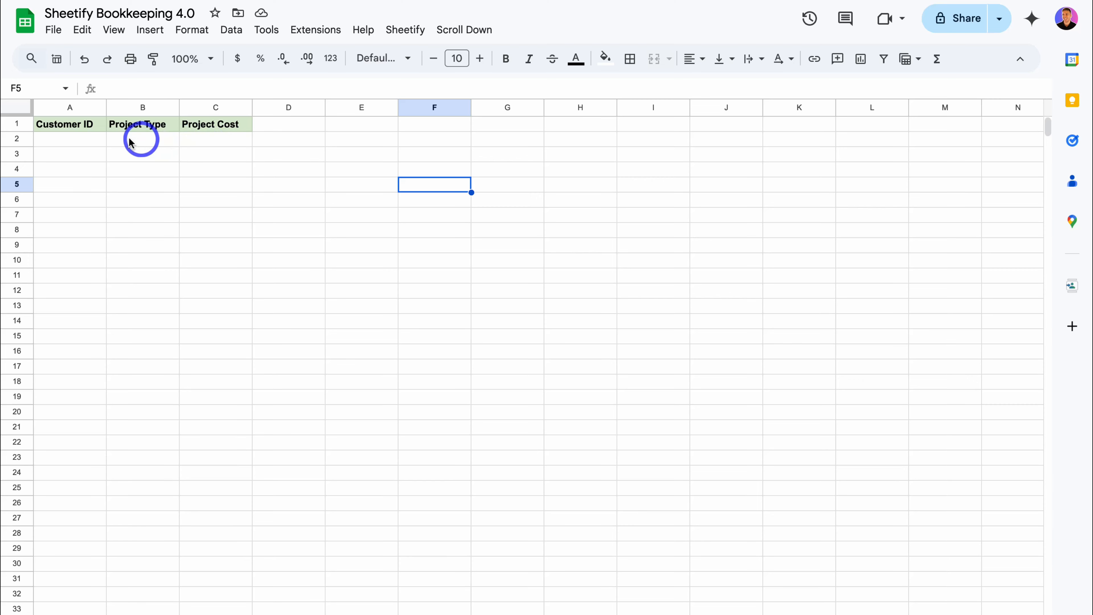
left_click(62, 141)
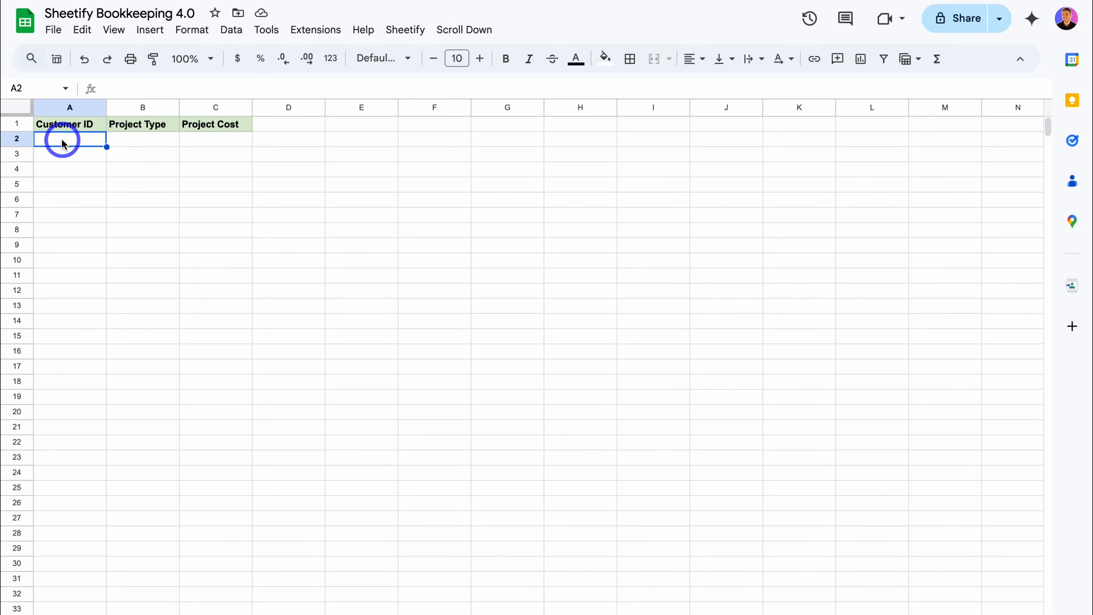
type("=")
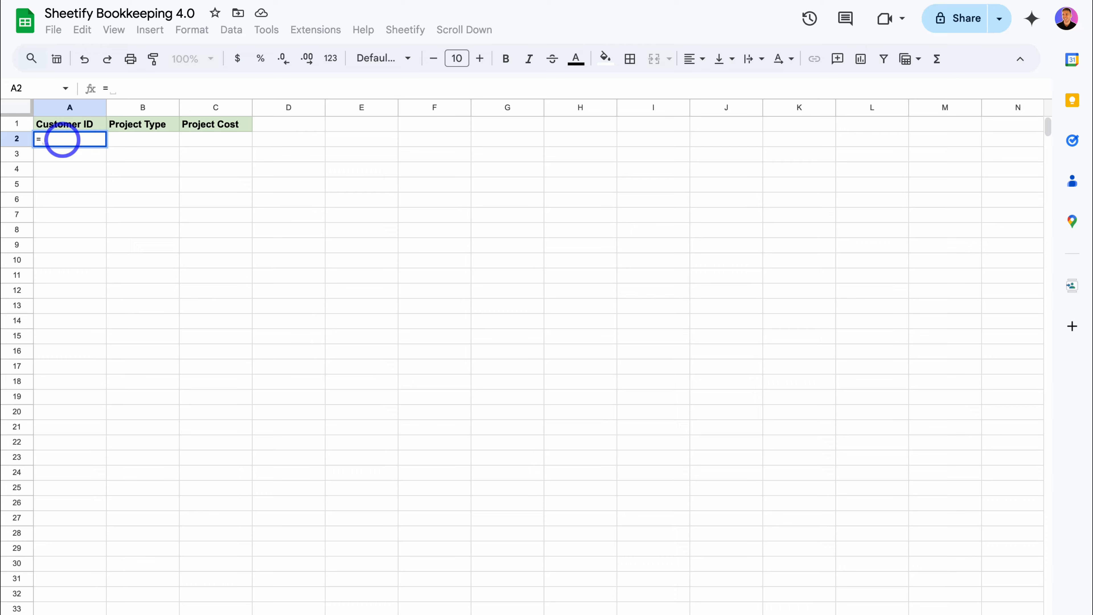
type("impo")
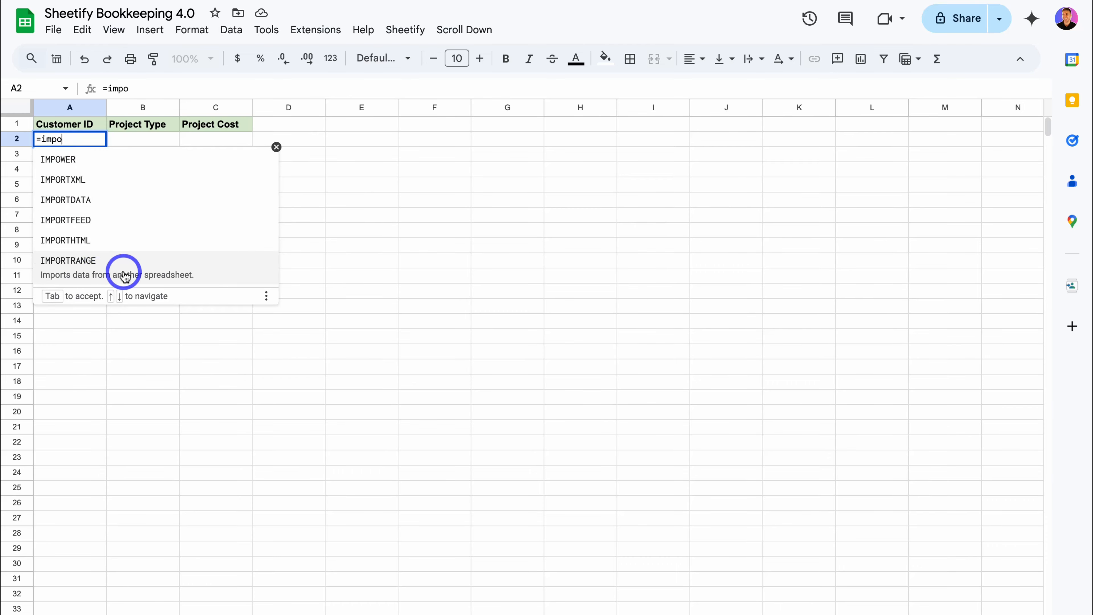
left_click(123, 276)
type("\"")
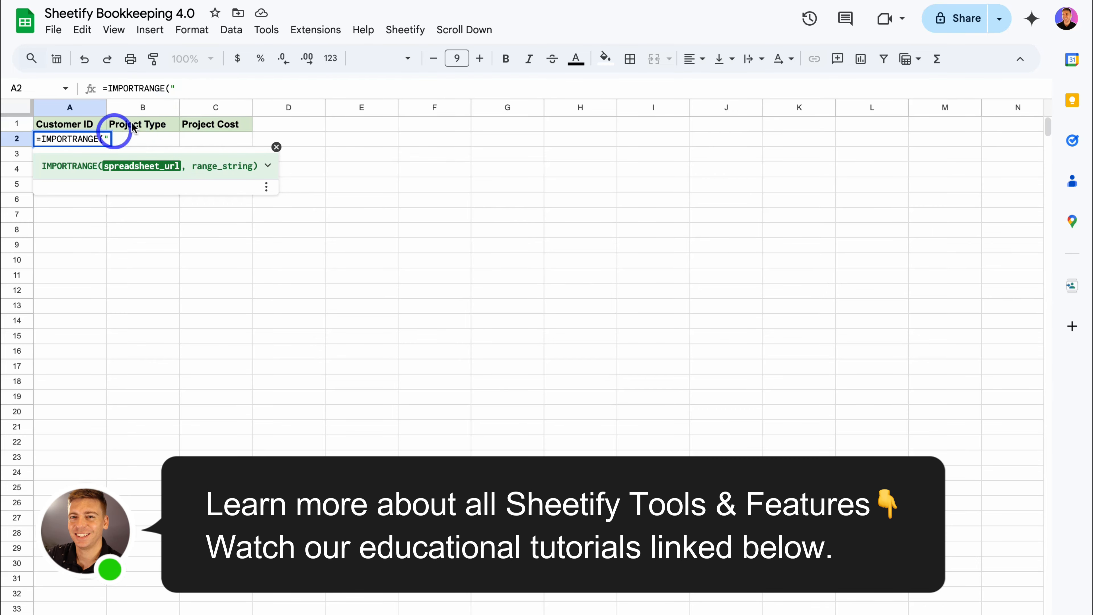
left_click(185, 88)
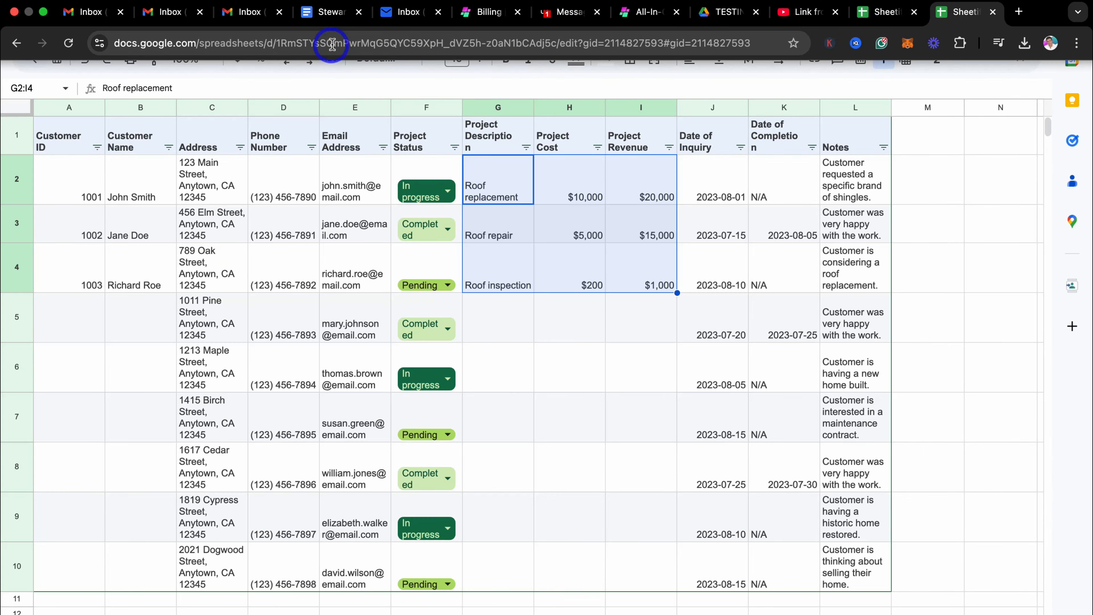
left_click(350, 43)
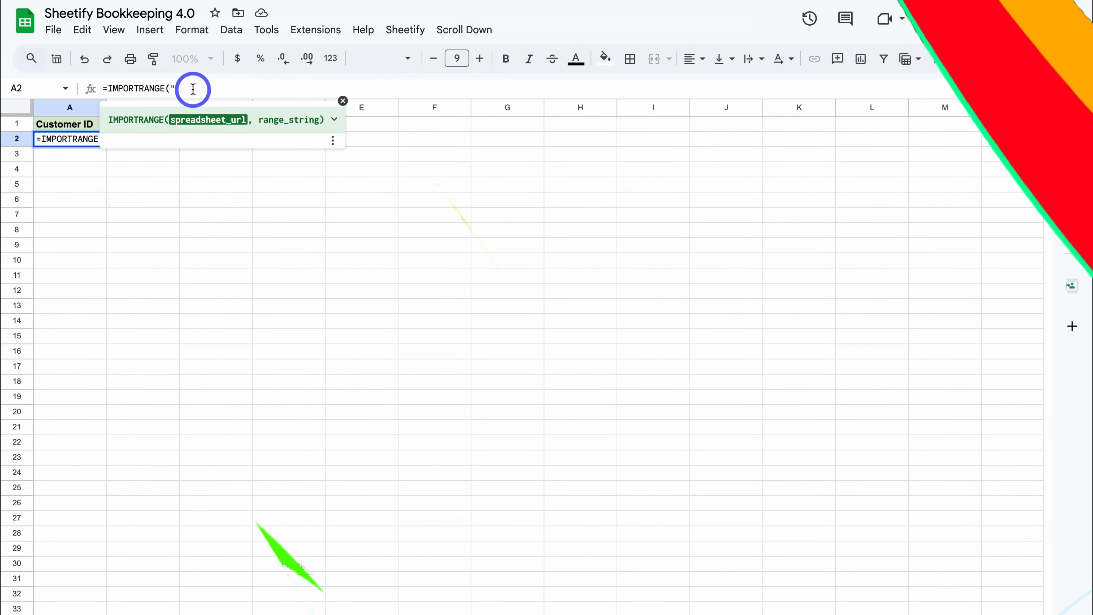
key("ctrl+v")
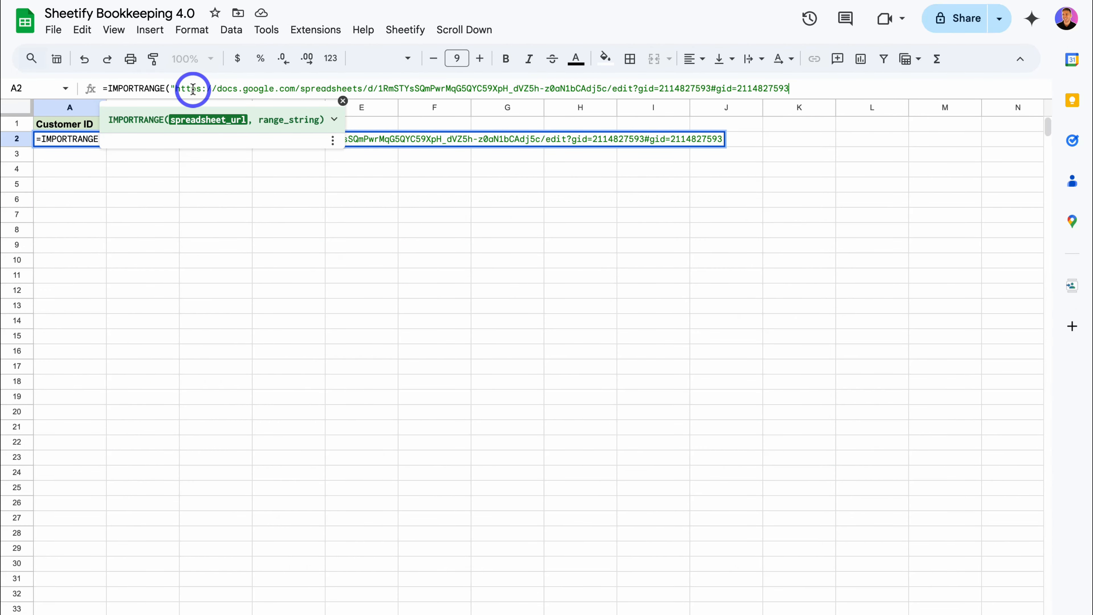
Complete the formula in A2 with the range string "CRM Sheet!A2:A10" to import the Customer ID column
type(",\"")
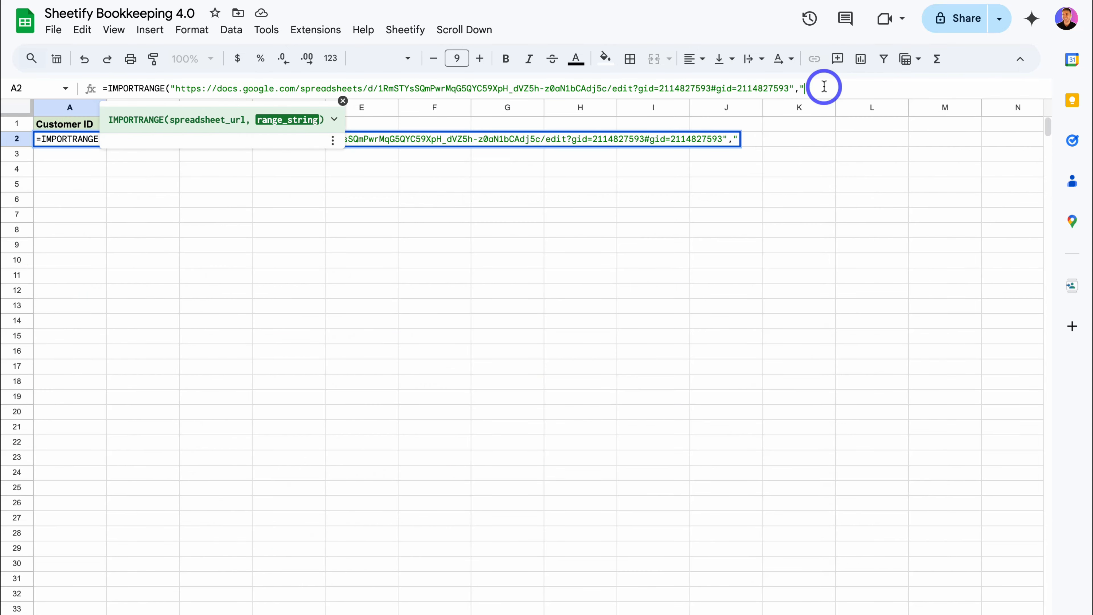
type("CRM Sheet!")
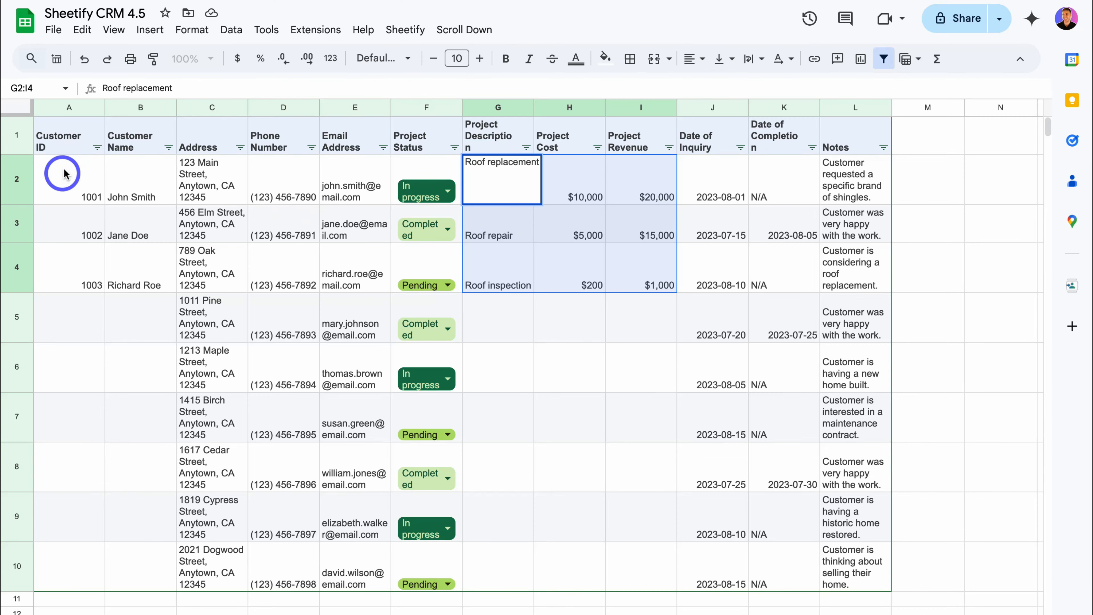
left_click_drag(54, 182, 81, 588)
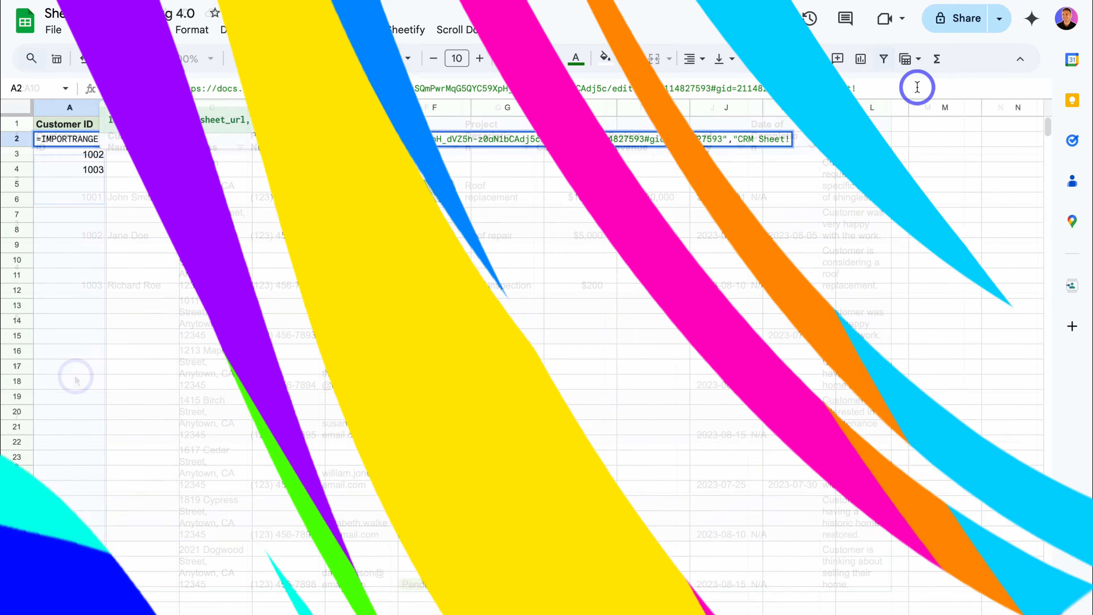
type("A2")
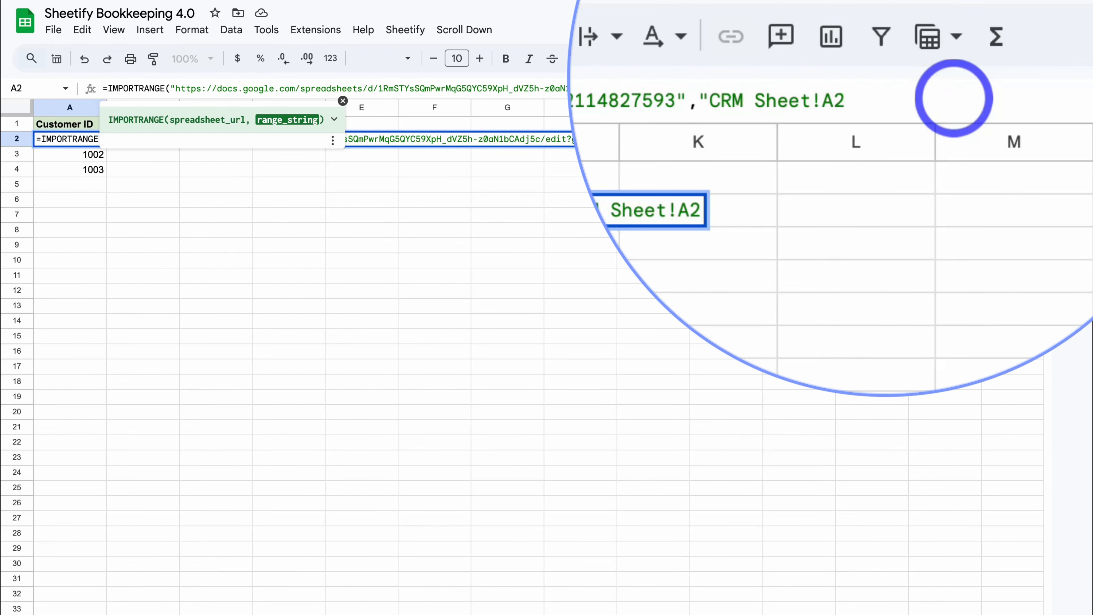
type(":A10\"")
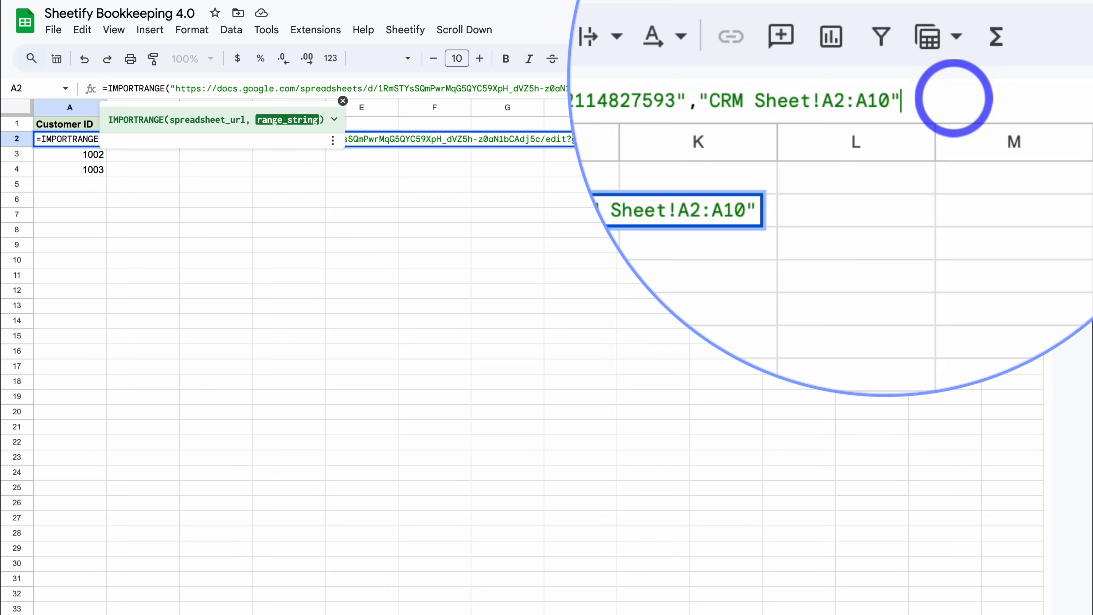
type(")")
key("Return")
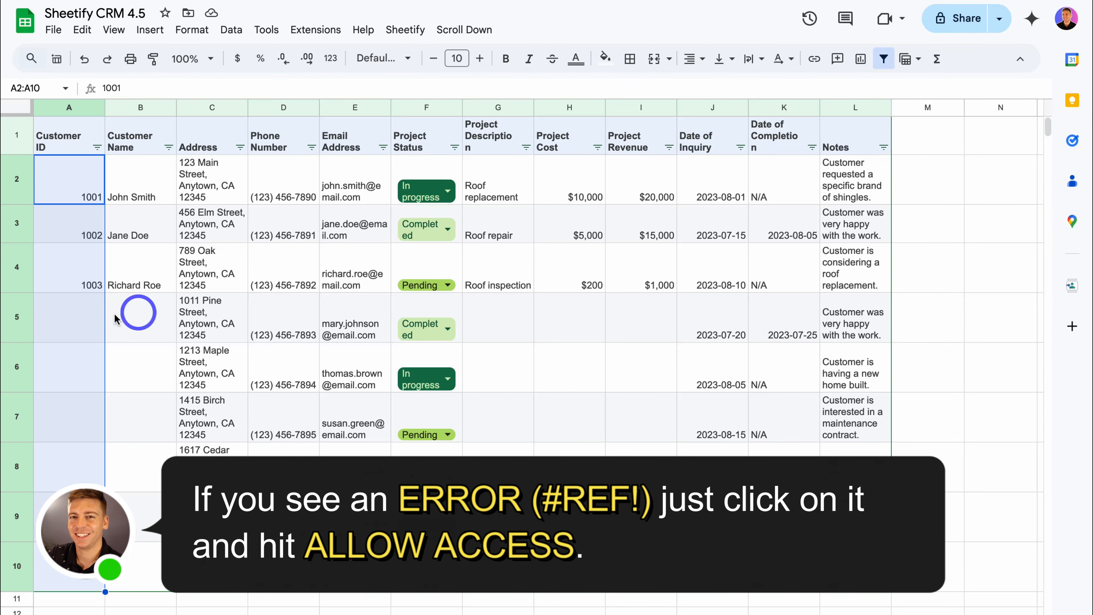
Add customer IDs in cells A5 and A6 of the Sheetify CRM 4.5 spreadsheet, and check the import in Sheetify Bookkeeping 4.0
left_click(80, 312)
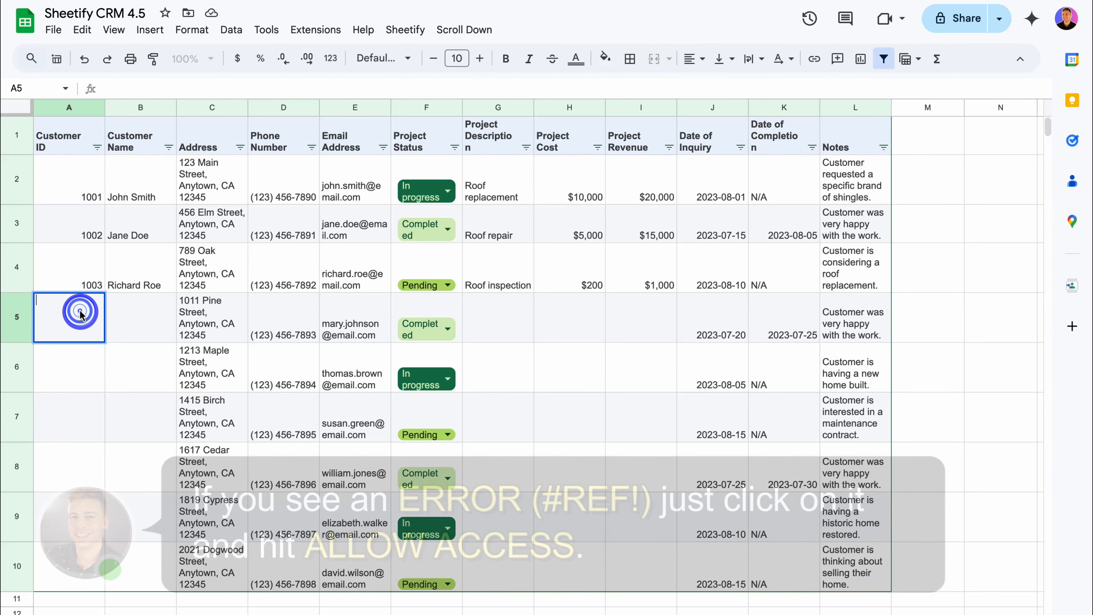
type("1023")
left_click(67, 374)
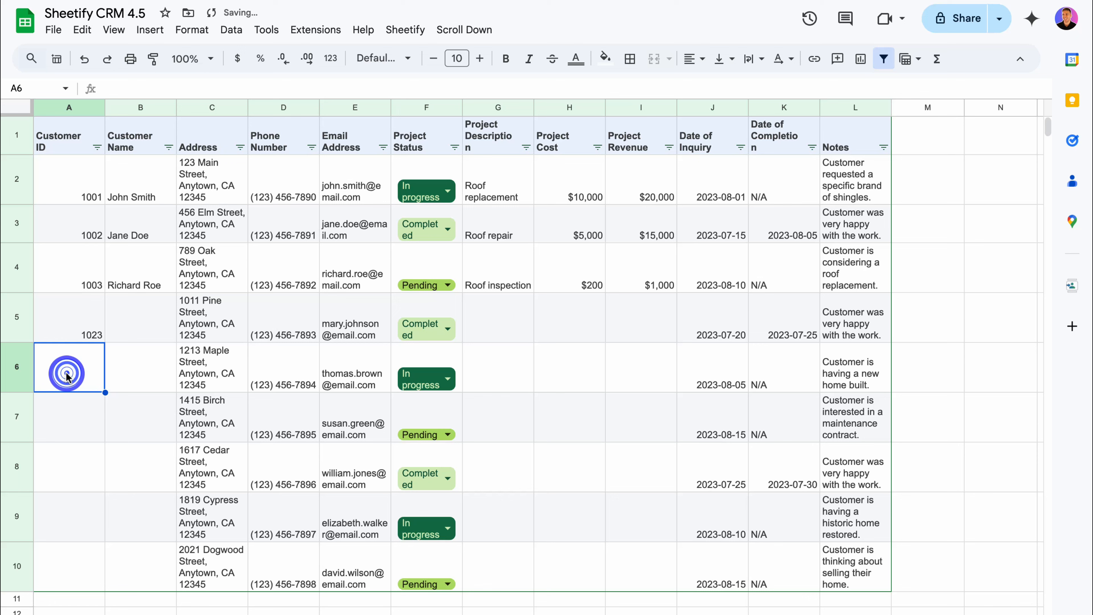
type("457")
left_click(73, 429)
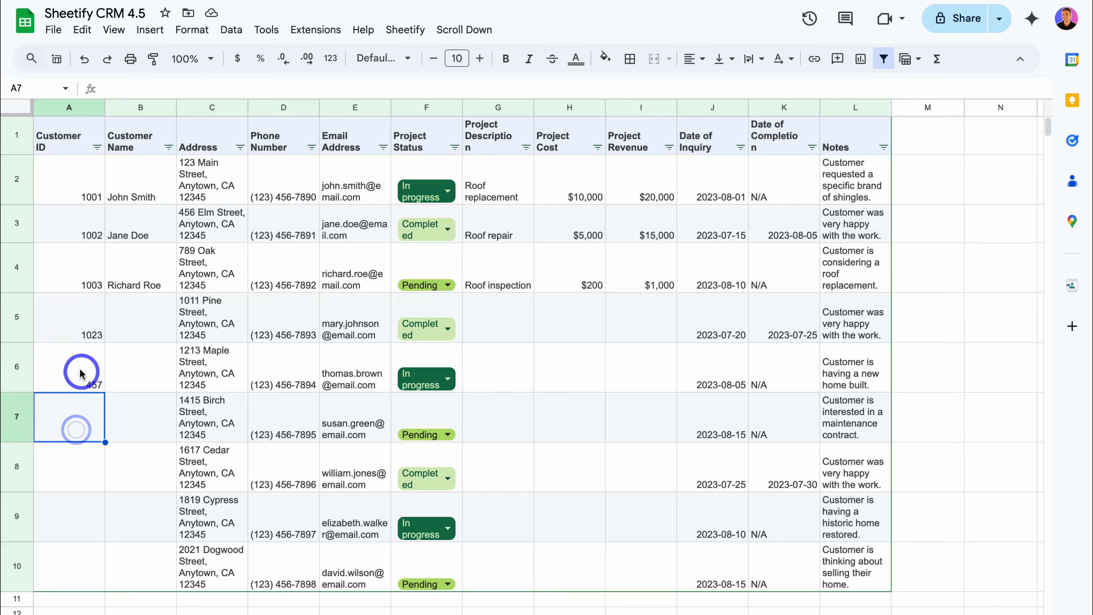
left_click_drag(81, 370, 78, 328)
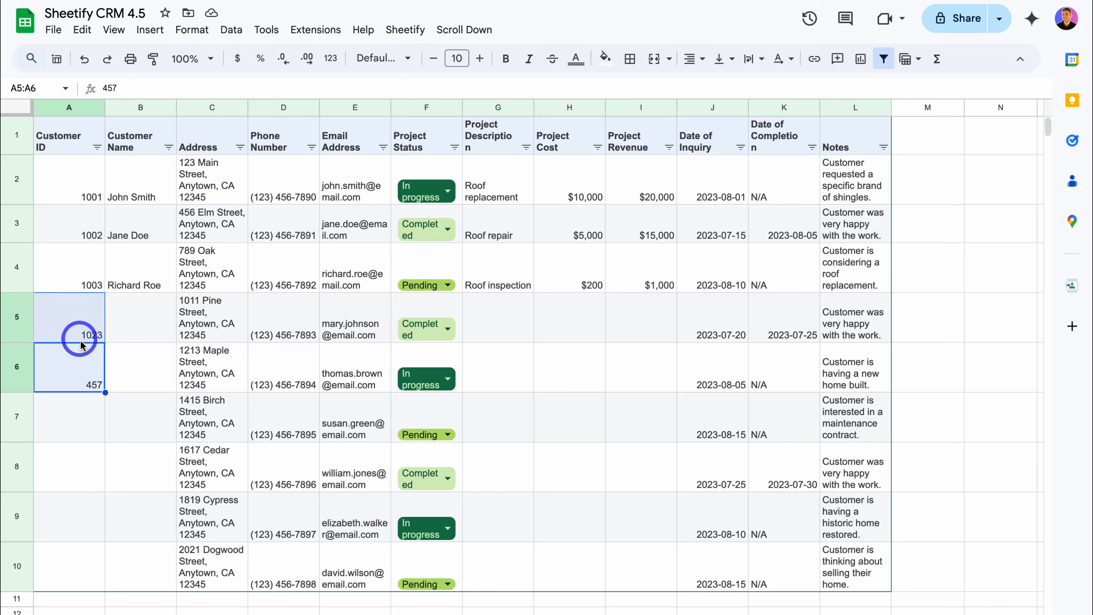
left_click(139, 374)
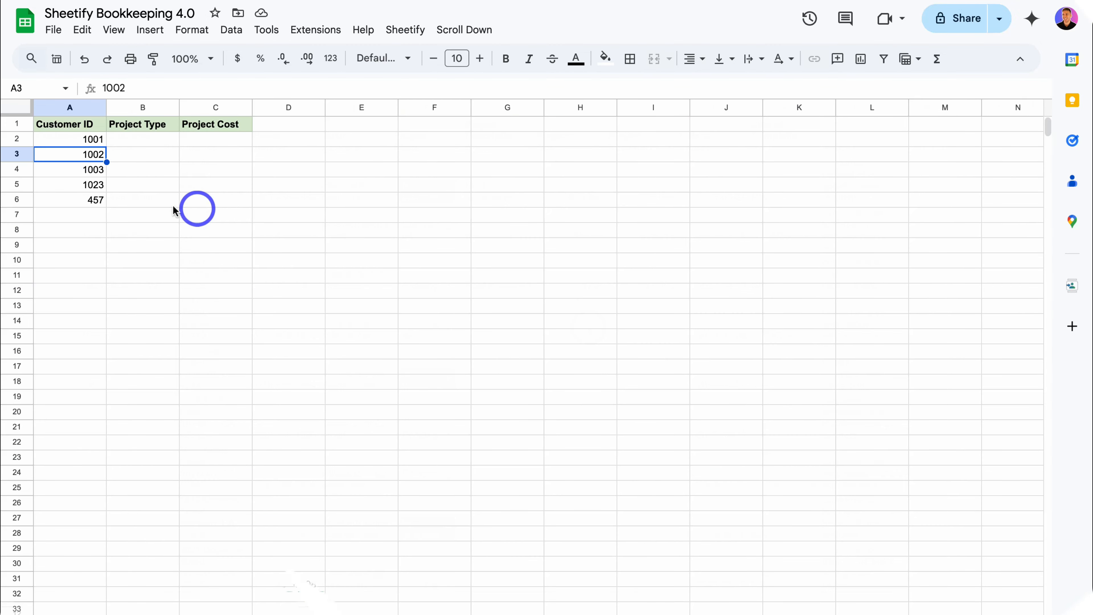
left_click(62, 185)
left_click_drag(116, 255, 151, 281)
left_click(366, 307)
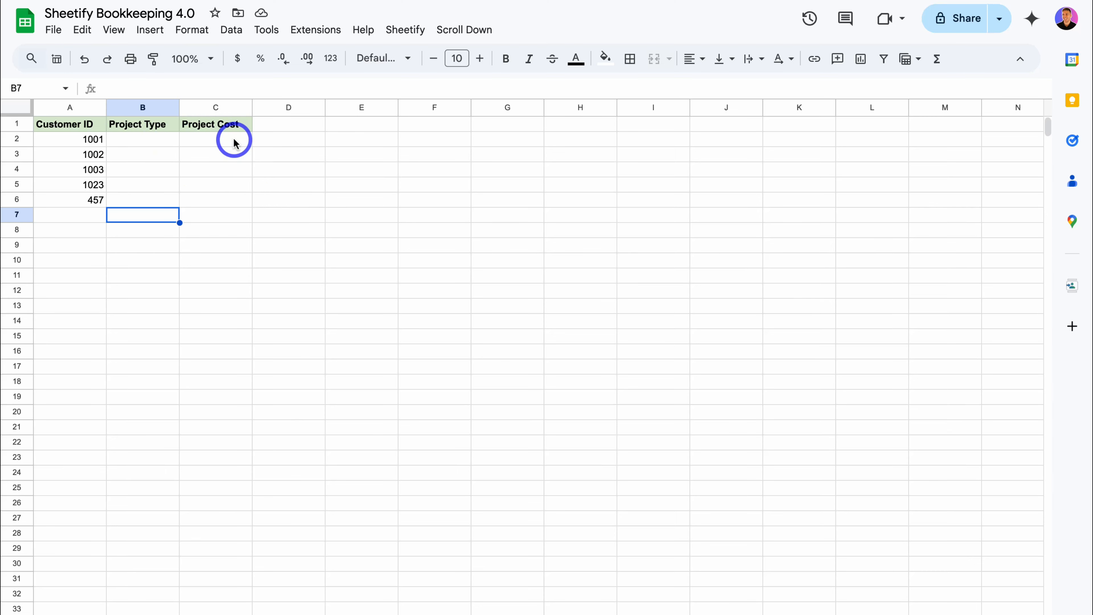
In cell B2 under Project Type, start an IMPORTRANGE formula with the same CRM spreadsheet URL as the first argument
left_click(141, 143)
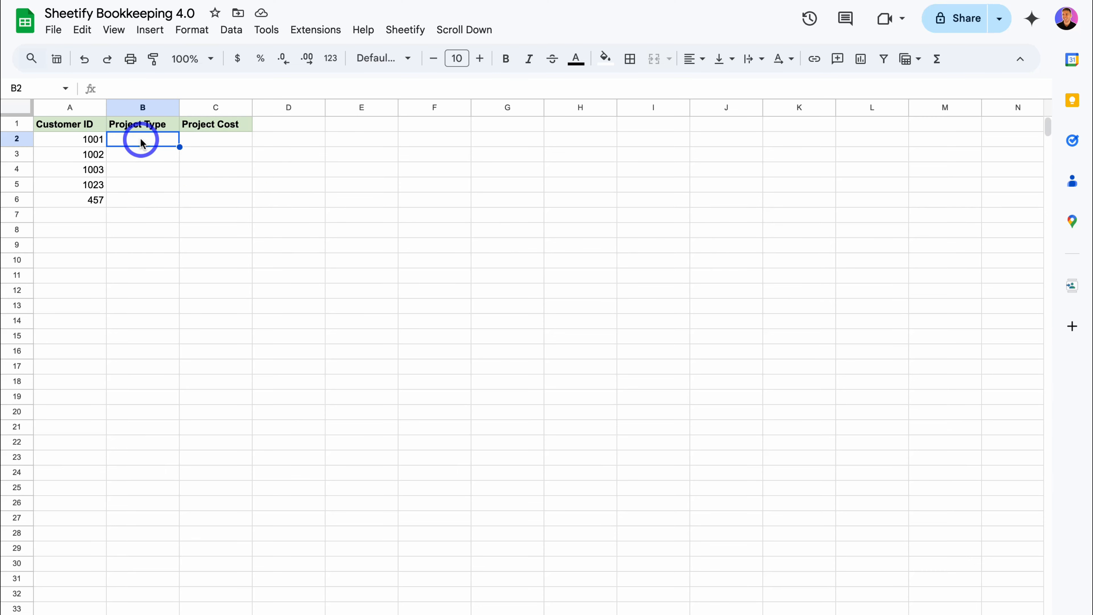
type("=impo")
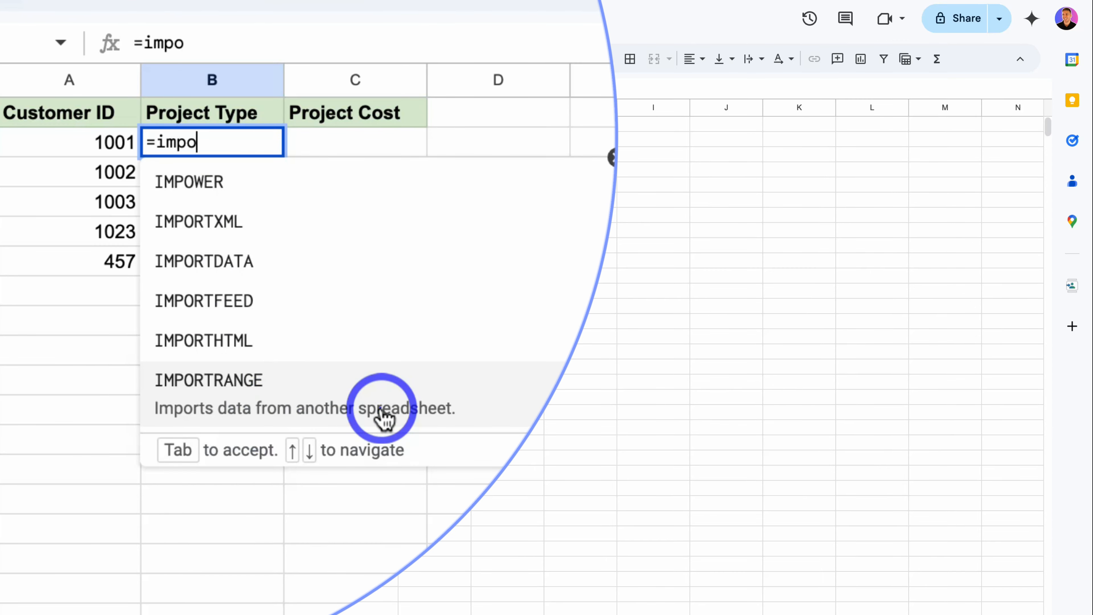
left_click(380, 415)
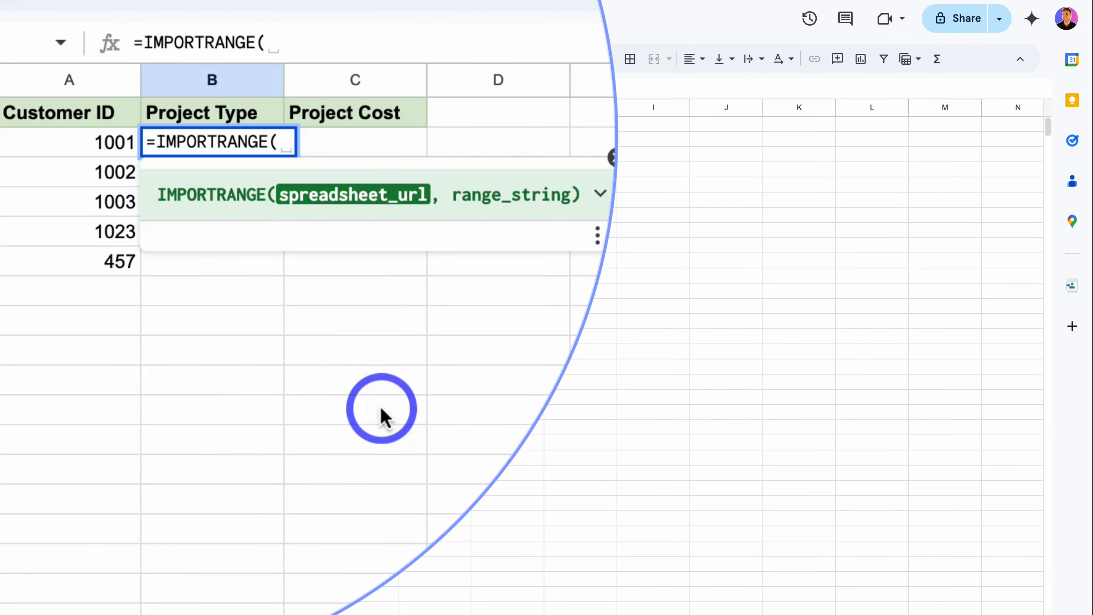
type("\"")
key("ctrl+v")
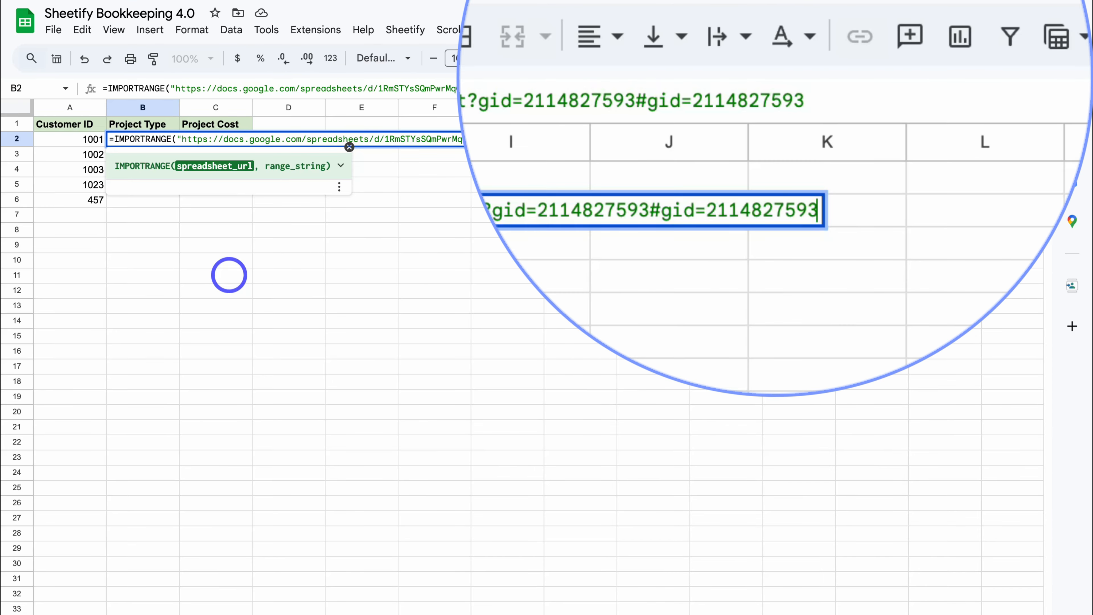
type(",")
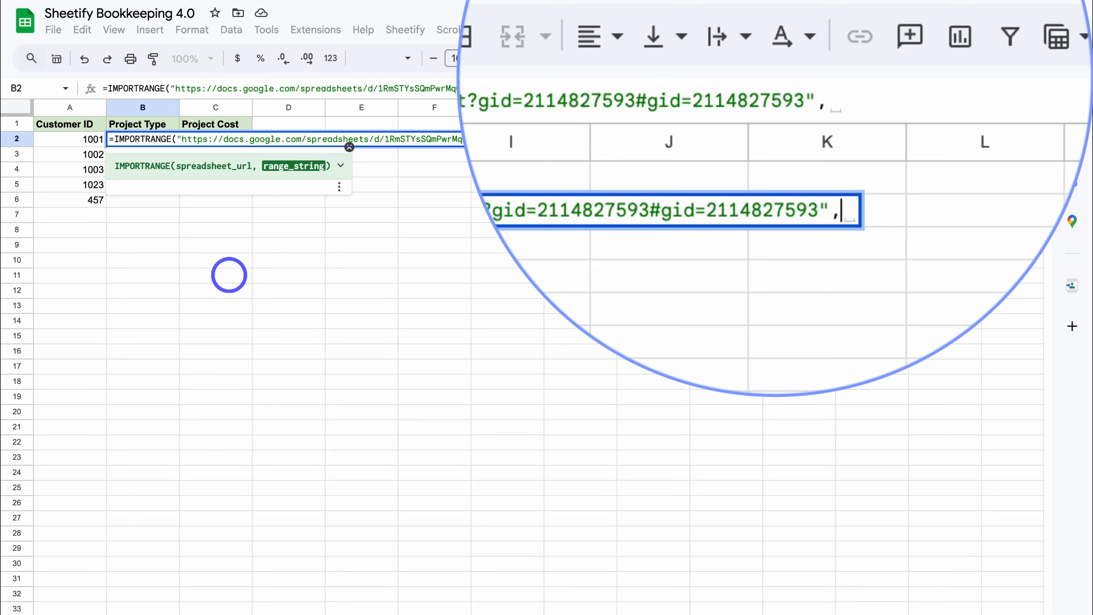
type("\"")
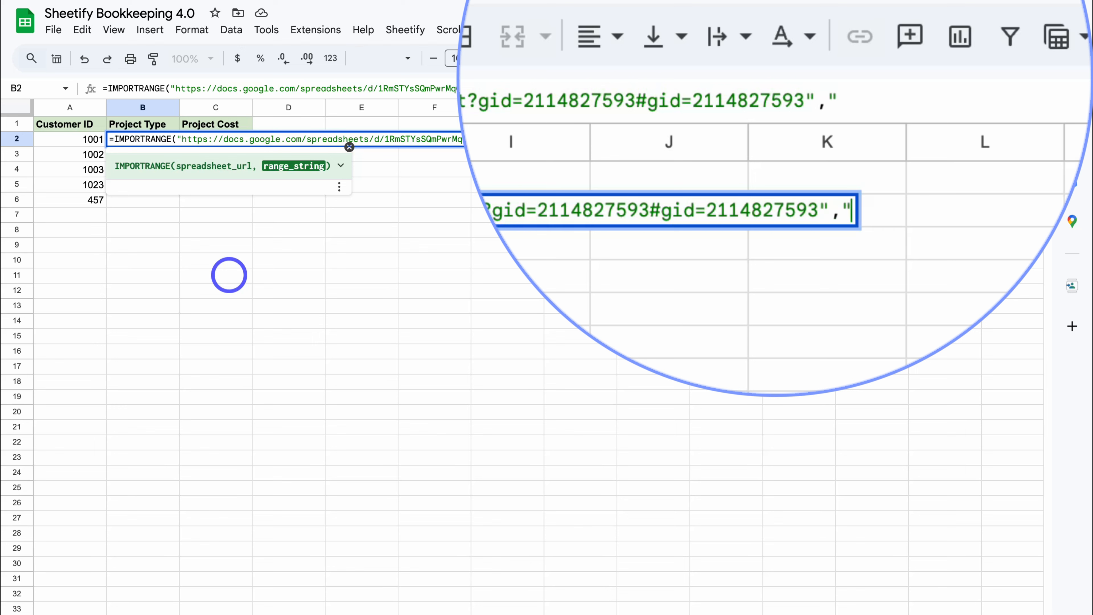
Complete the formula in B2 with the range string "CRM Sheet!G2:H10" and widen column B to fit its contents
type("CRM Sheet")
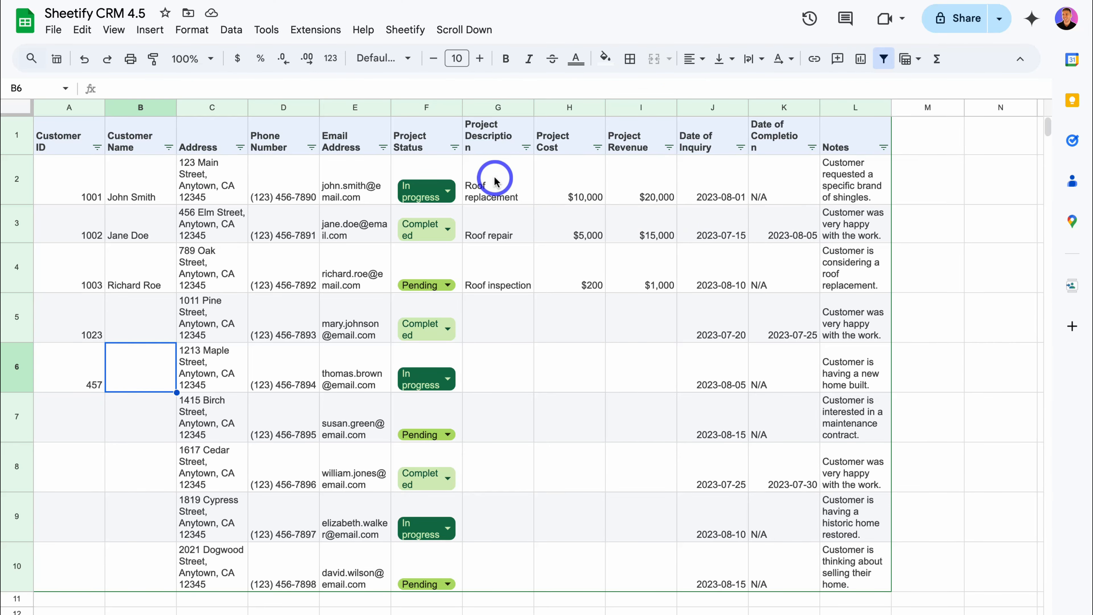
left_click_drag(495, 177, 563, 550)
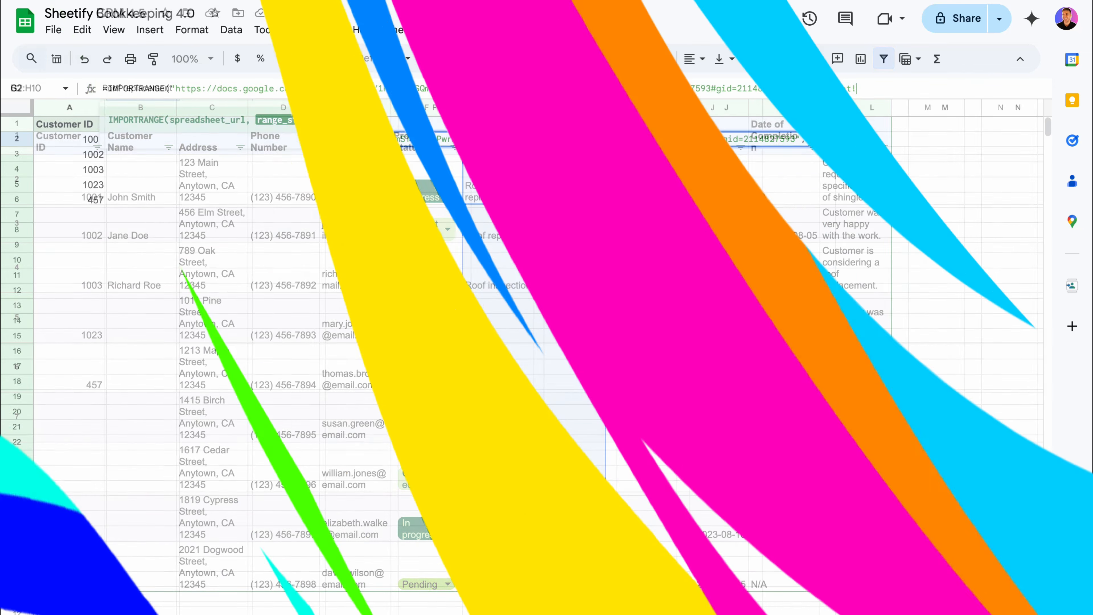
type("H10")
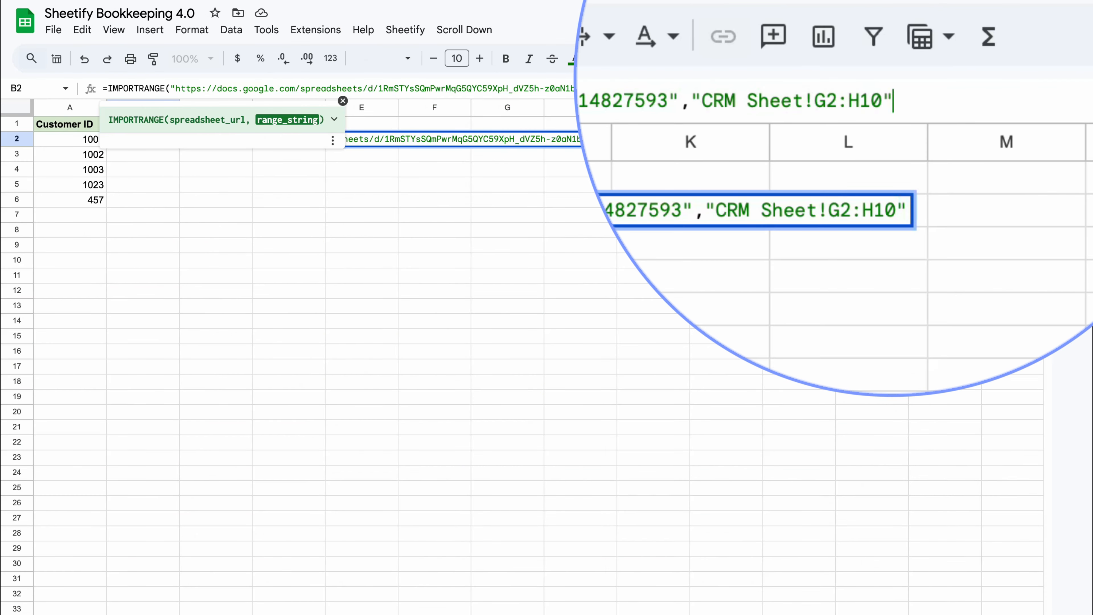
type("\")")
key("Return")
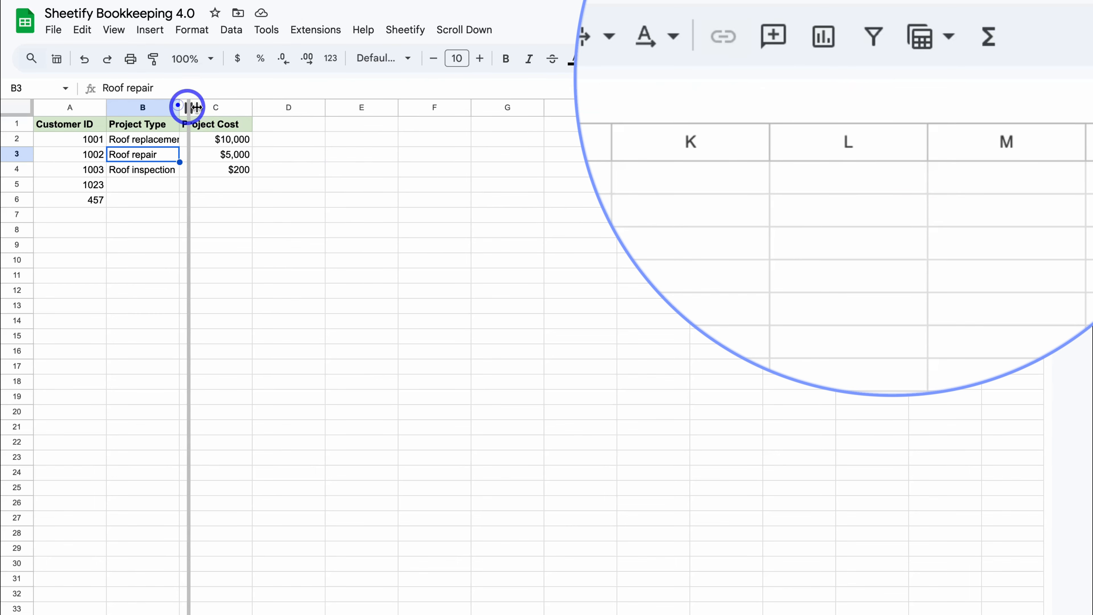
double_click(180, 106)
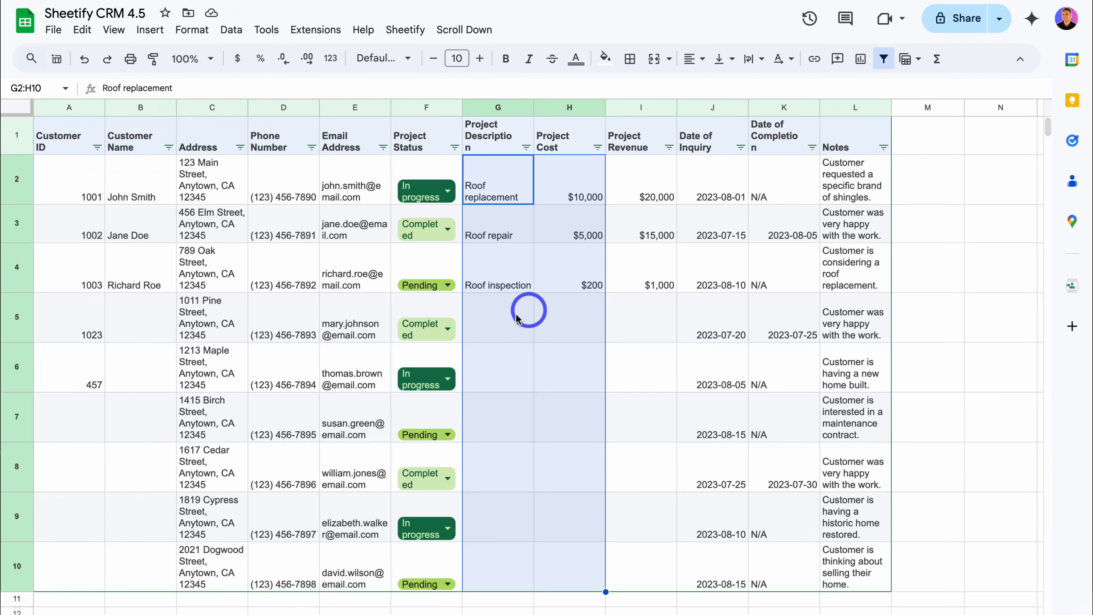
In the CRM spreadsheet, enter Roof fix at $1,500 in G5:H5 and Roof replacement at $28,000 in G6:H6, and check the bookkeeping import
left_click(504, 317)
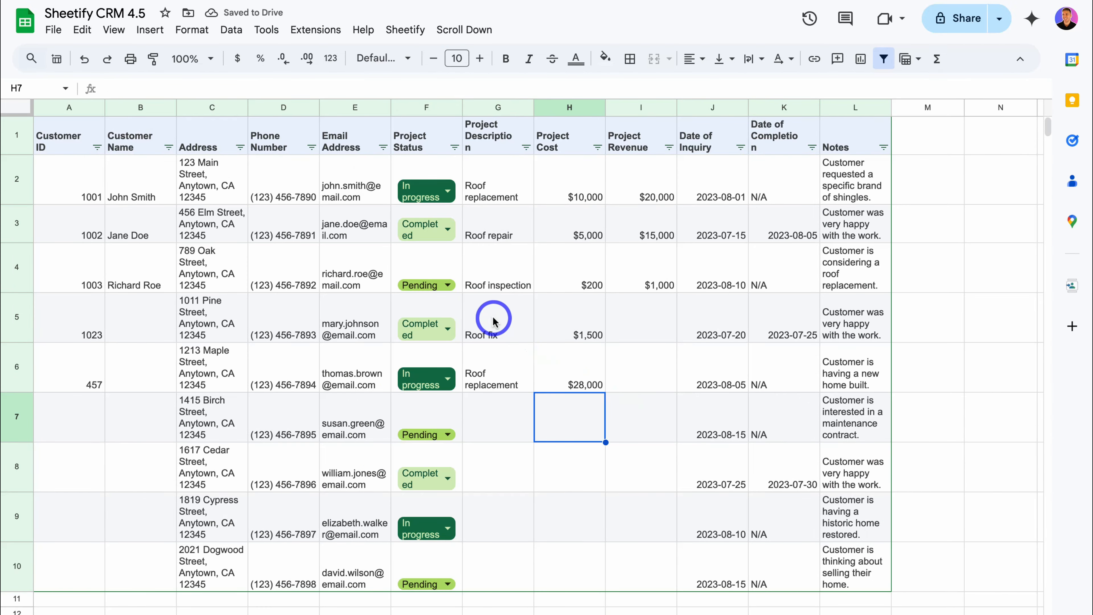
left_click_drag(490, 314, 561, 367)
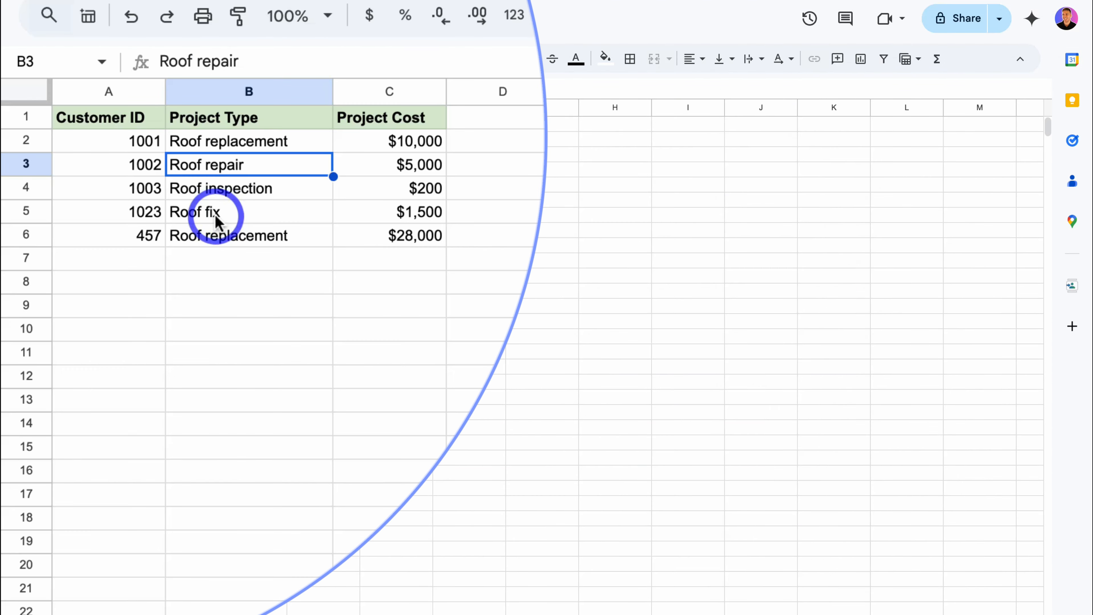
left_click_drag(215, 215, 405, 238)
left_click(617, 259)
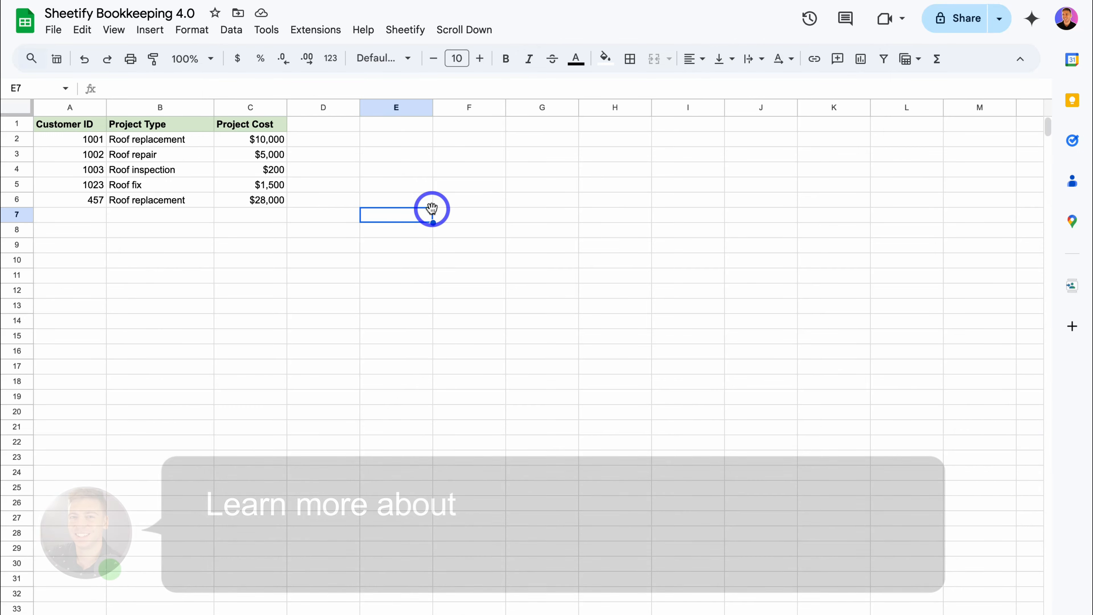
left_click(422, 197)
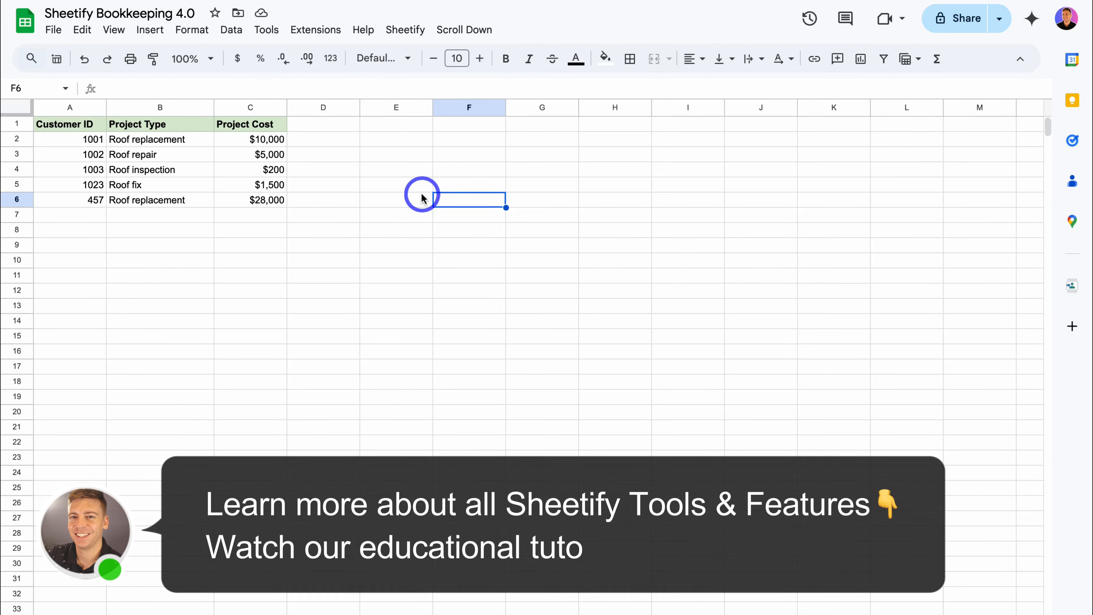